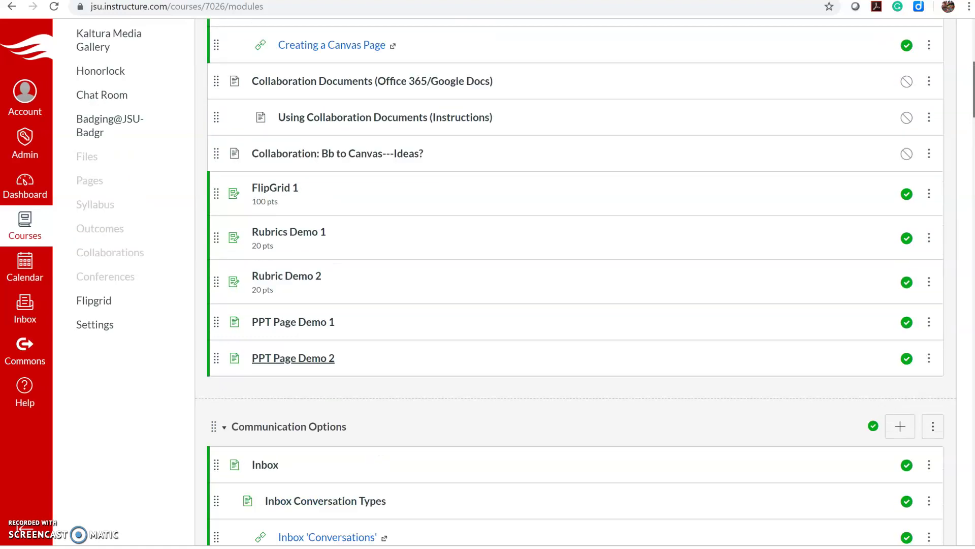
scroll(293, 358, up, 3)
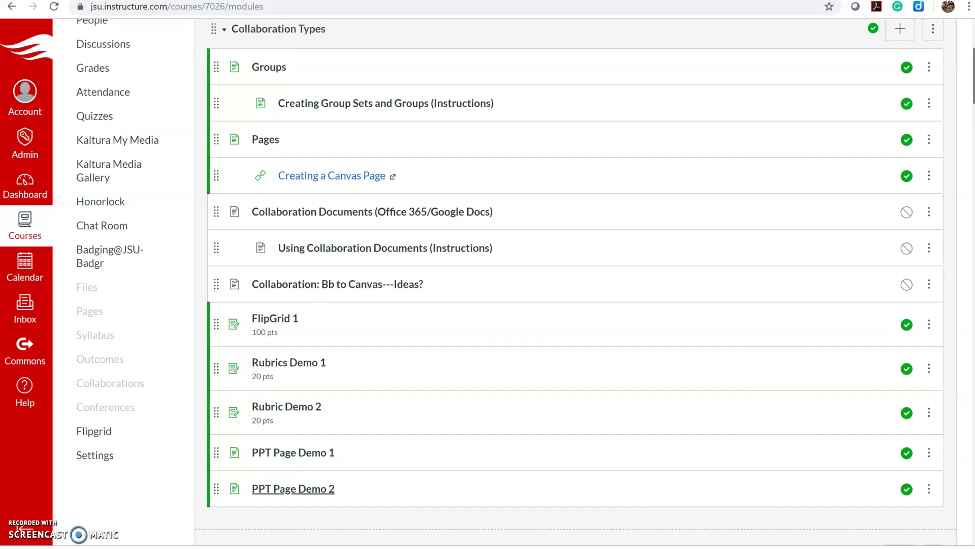
Scroll the course Modules list down to the PPT Page Demo 1 and 2 items
scroll(575, 282, down, 1)
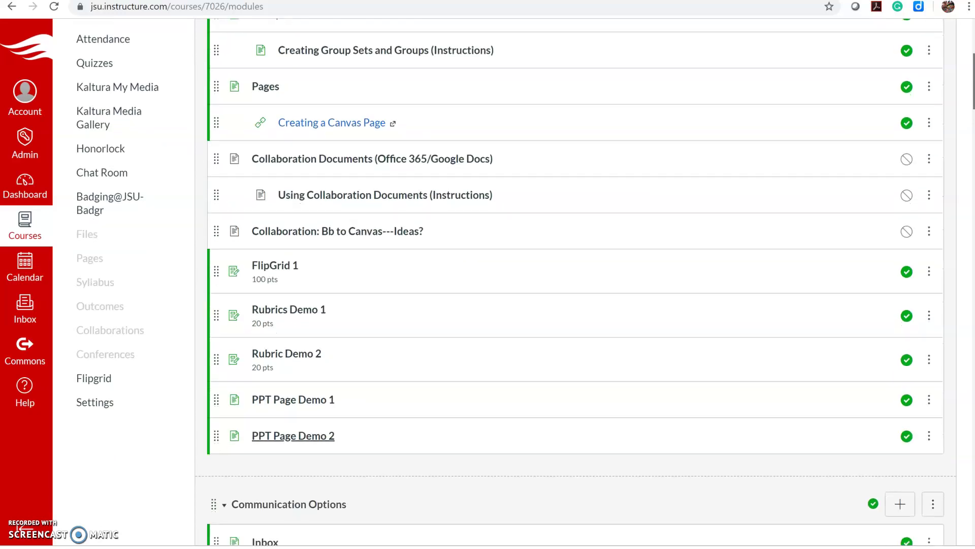
scroll(576, 281, up, 1)
scroll(576, 282, down, 2)
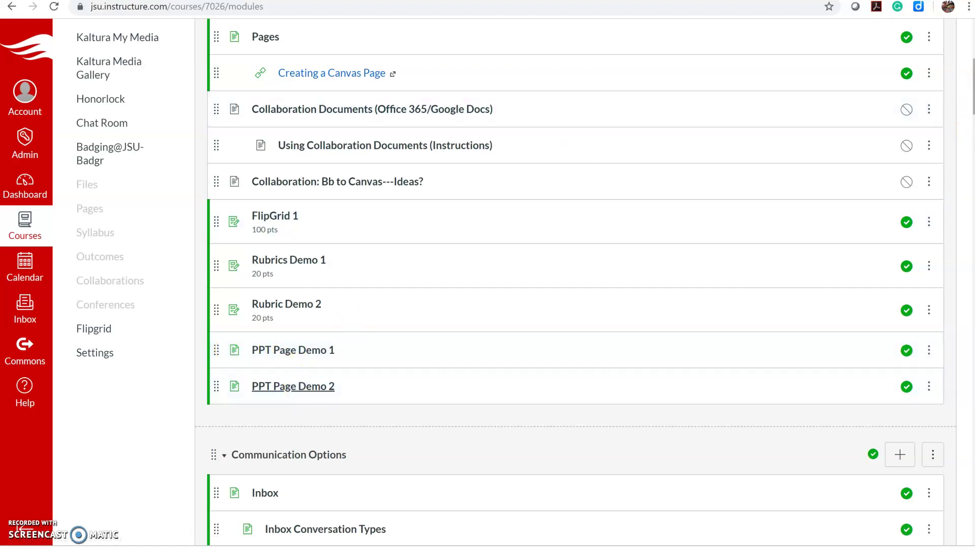
scroll(973, 87, up, 3)
scroll(973, 86, down, 5)
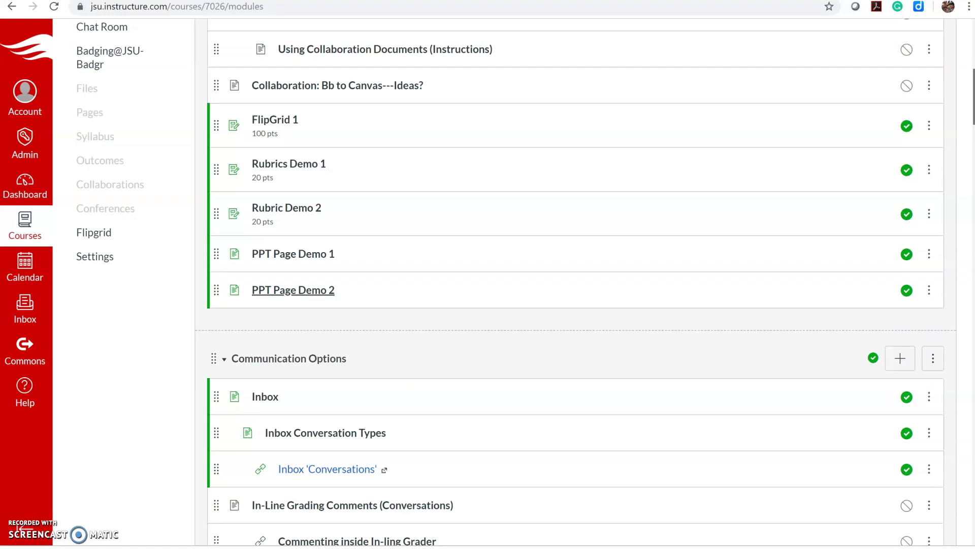
scroll(366, 240, down, 1)
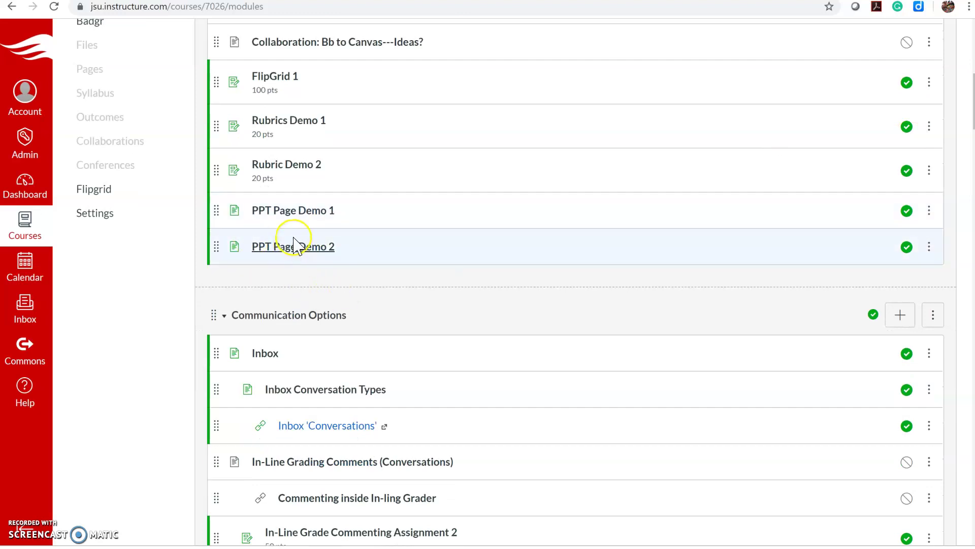
Open PPT Page Demo 1 and scroll through its 54-page Chapter 12 slide preview and back up
click(306, 211)
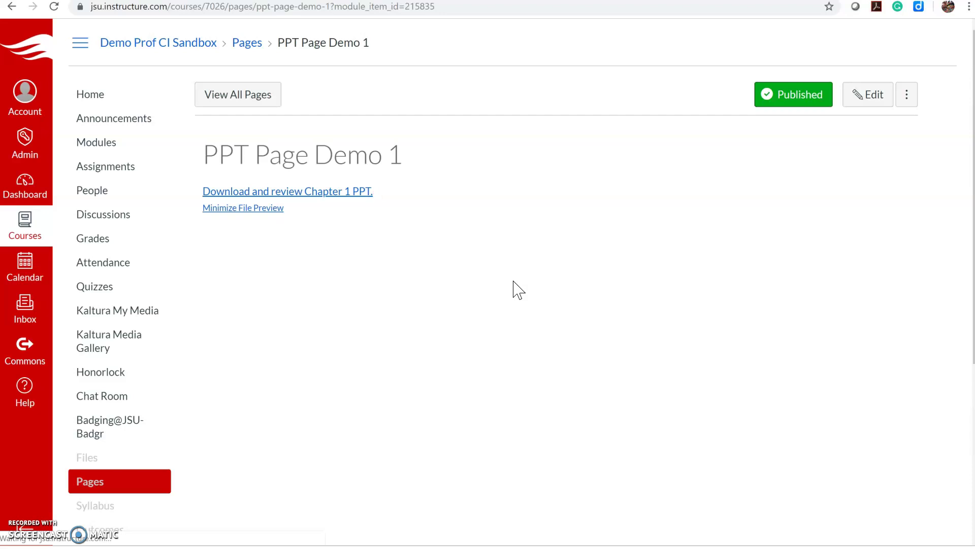
scroll(860, 48, down, 2)
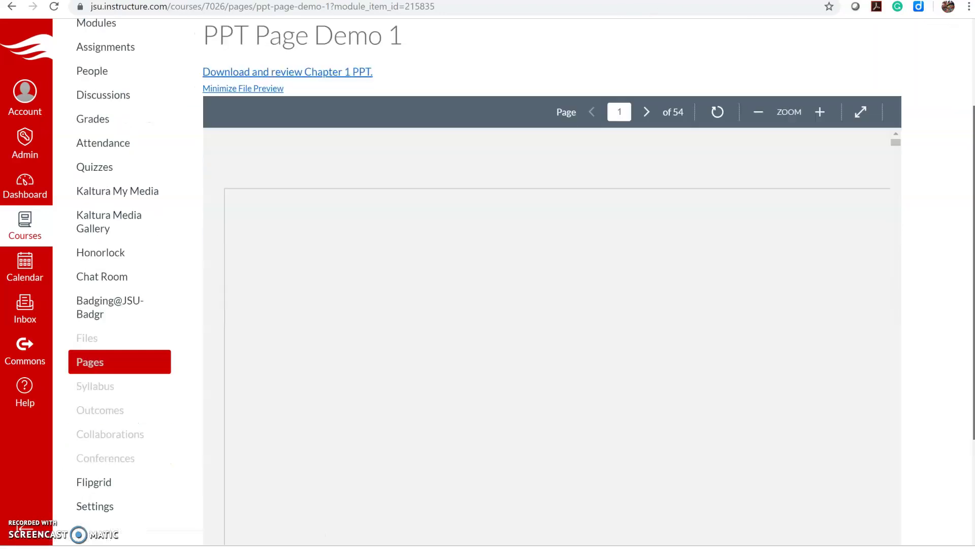
scroll(552, 305, down, 3)
scroll(552, 305, up, 2)
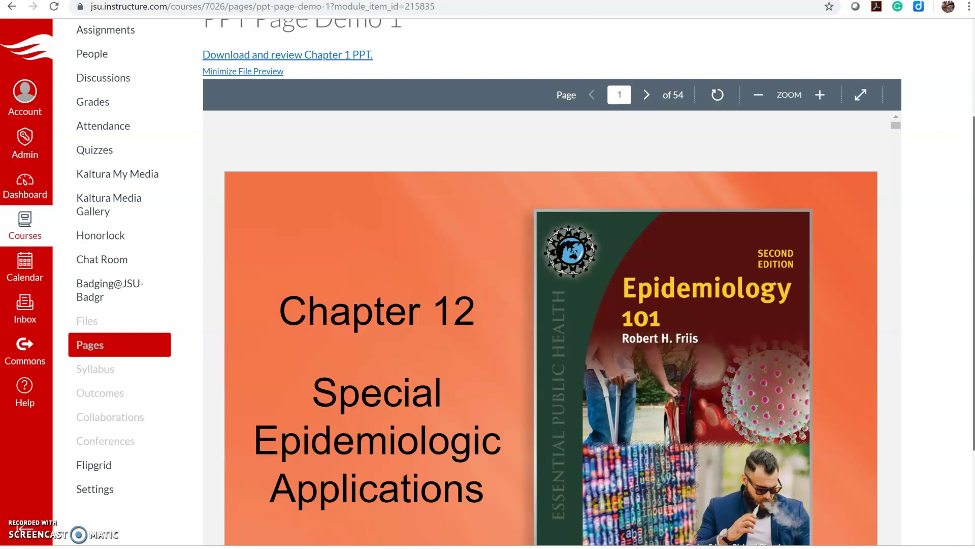
scroll(906, 81, up, 2)
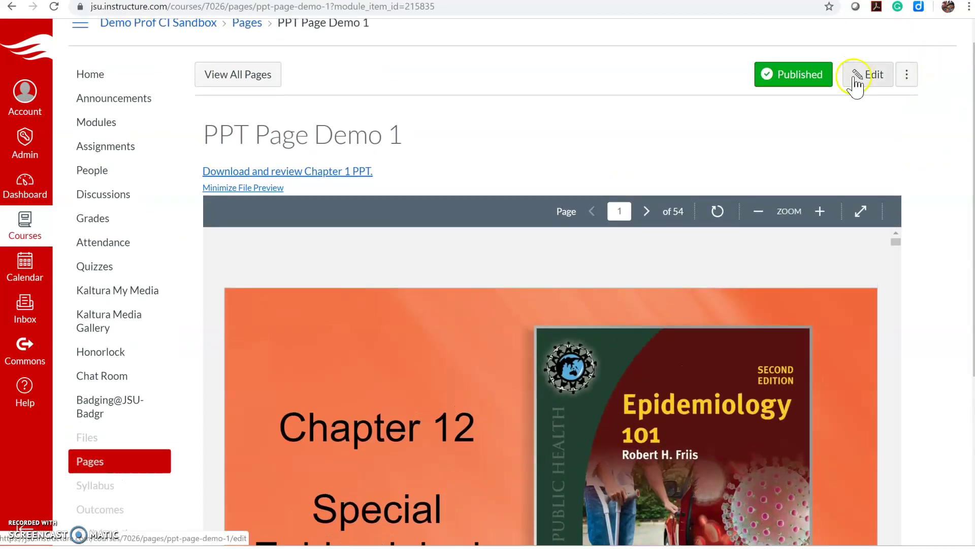
Replace the old Chapter 1 PPT line with 'Download and review the Chapter 2 PowerPoint.'
click(862, 80)
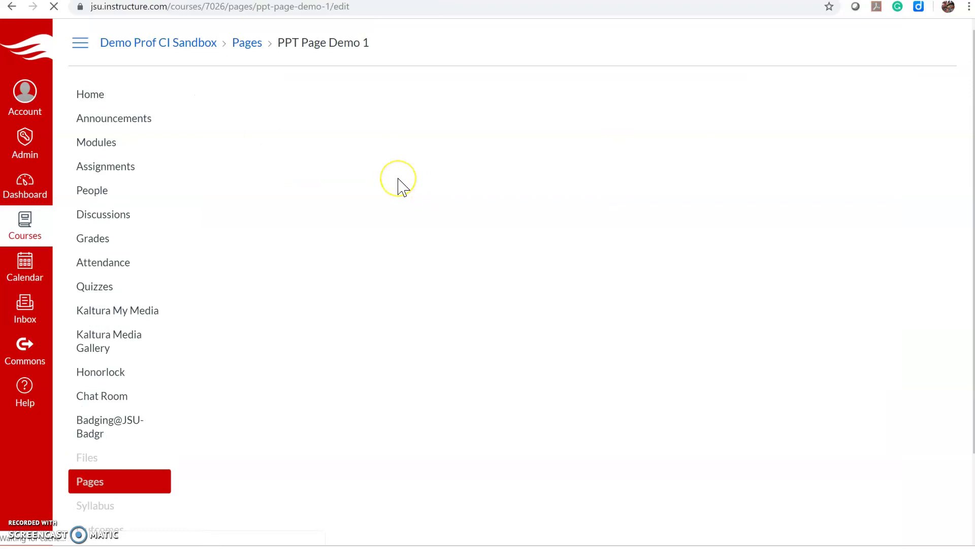
drag(398, 206, 207, 224)
key(BackSpace)
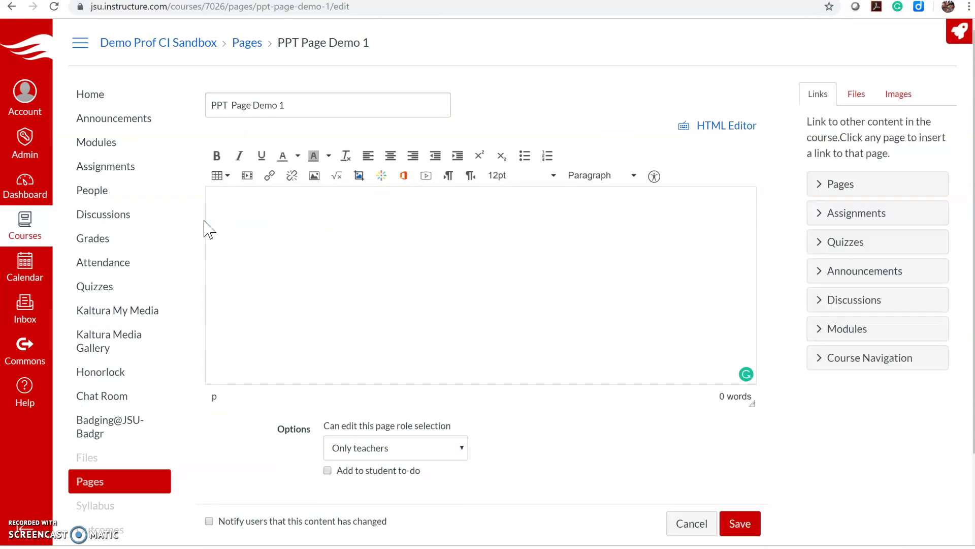
click(701, 422)
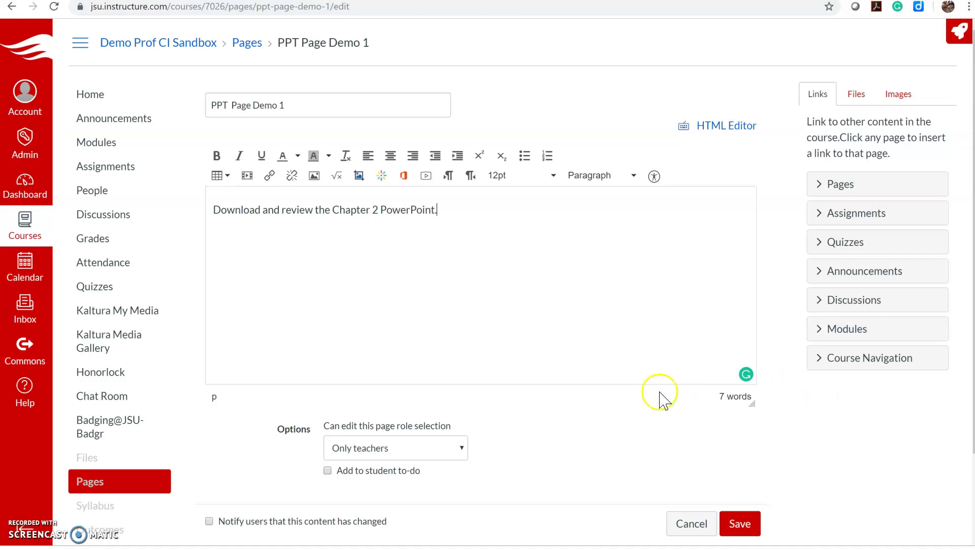
Select 'Chapter 2 PowerPoint.' and start uploading a new course file to link to it
drag(441, 212, 349, 212)
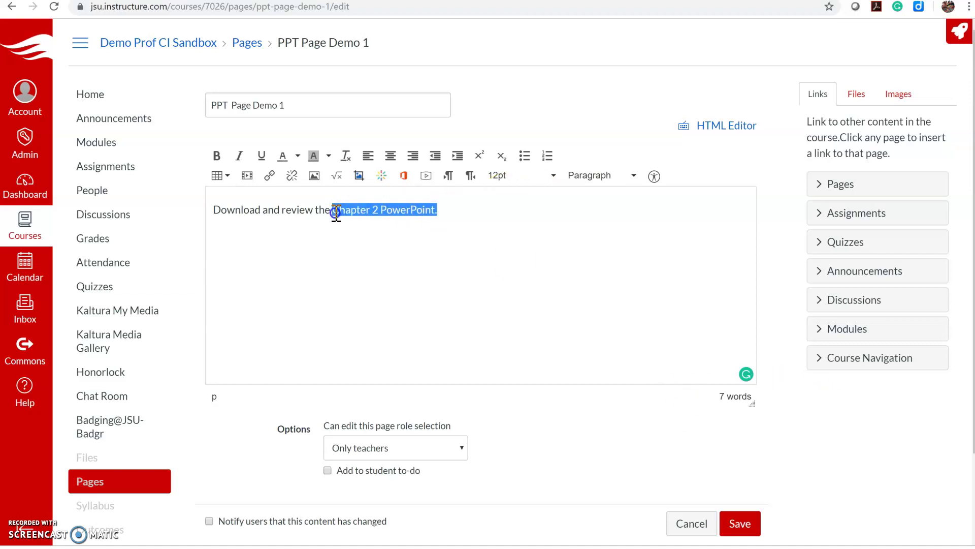
click(857, 96)
scroll(914, 330, down, 2)
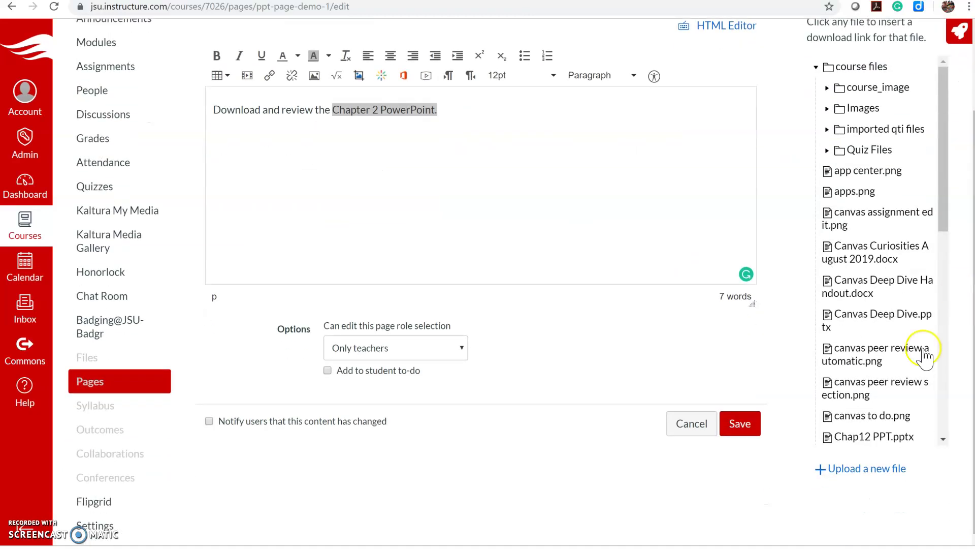
click(883, 467)
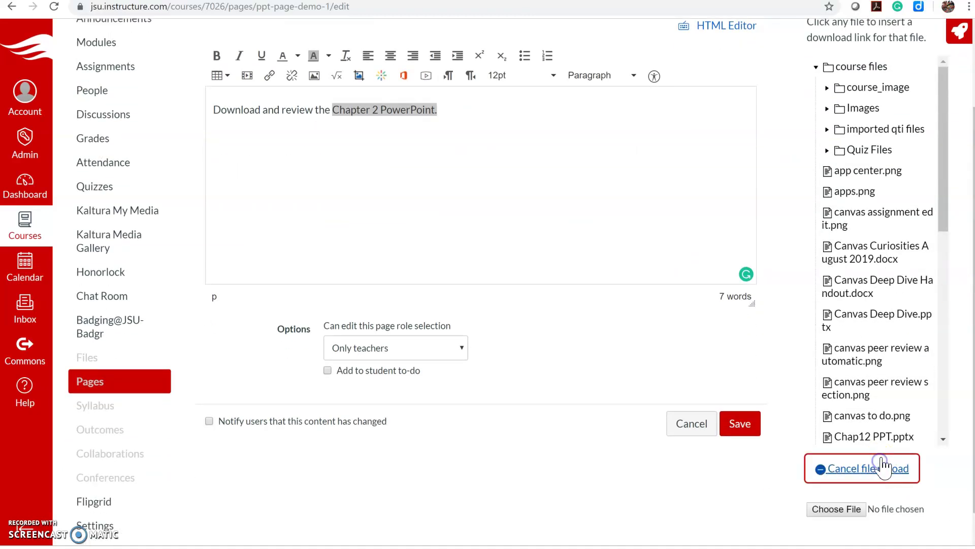
Pick Chap8 PPT.pptx from a 'ppt' search of Documents as the file to upload
click(846, 505)
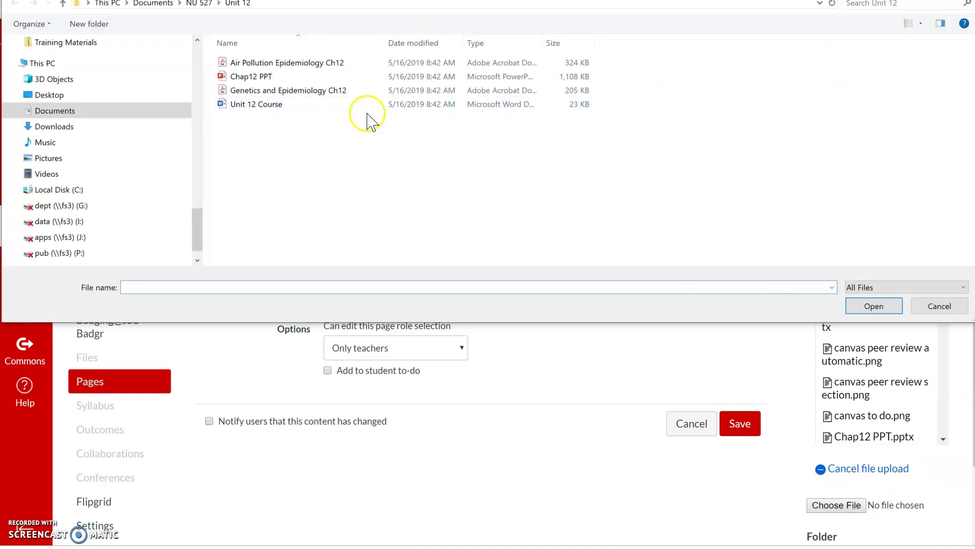
click(863, 7)
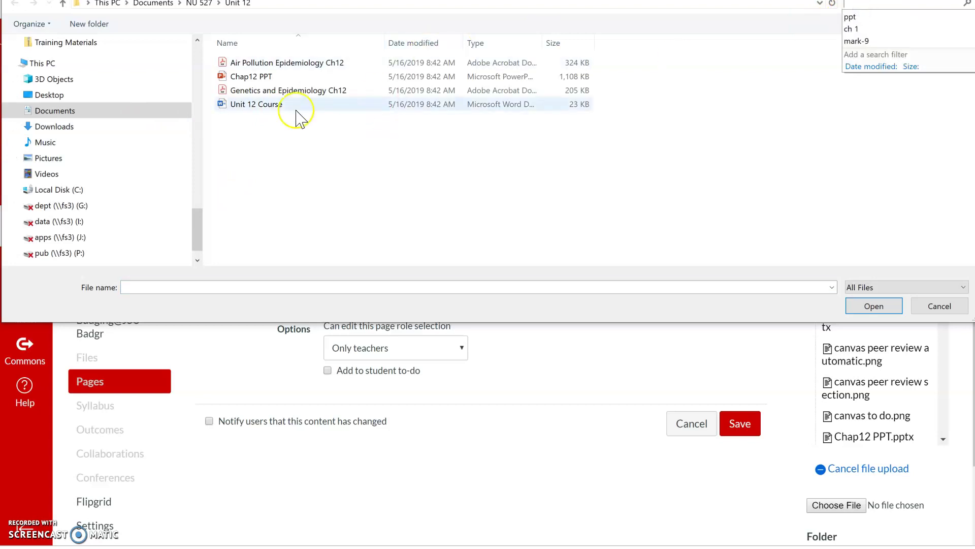
click(79, 110)
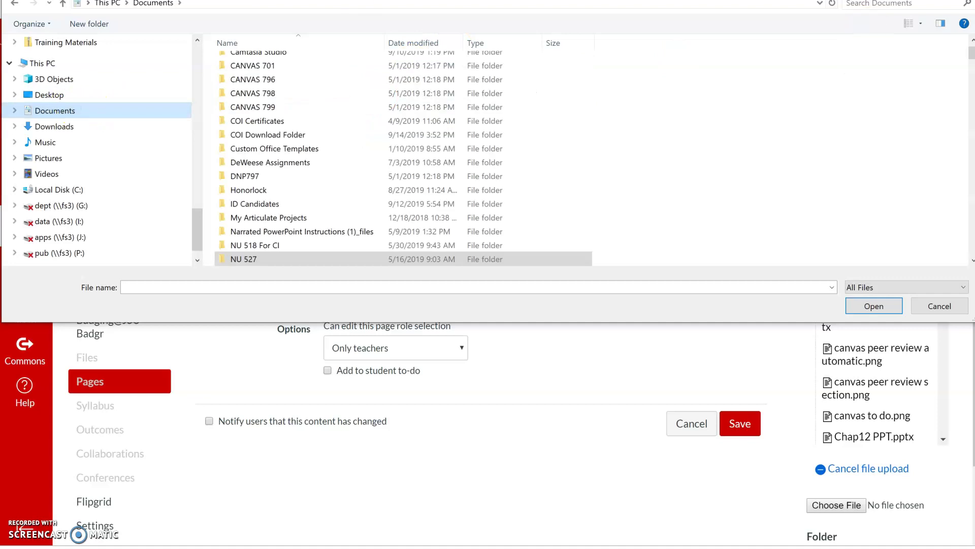
click(910, 10)
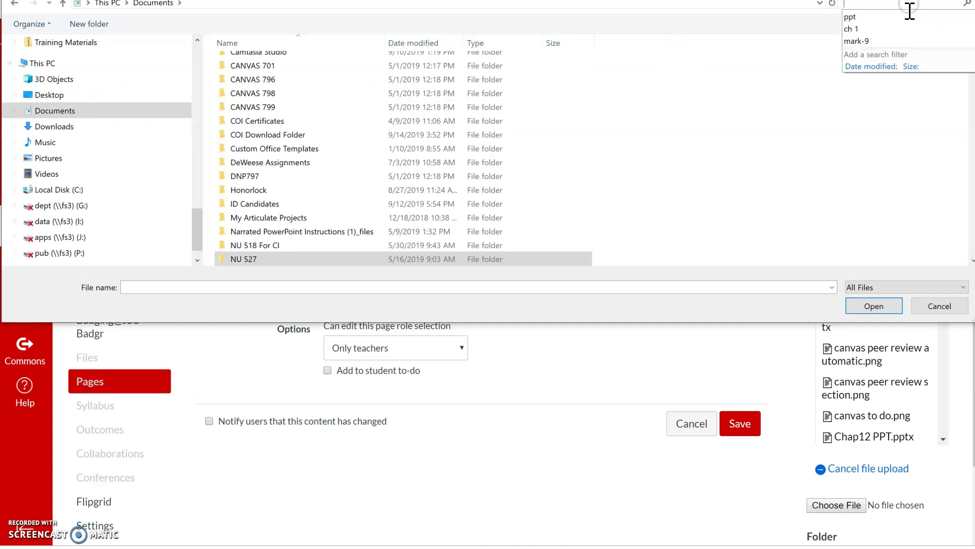
text(ppt)
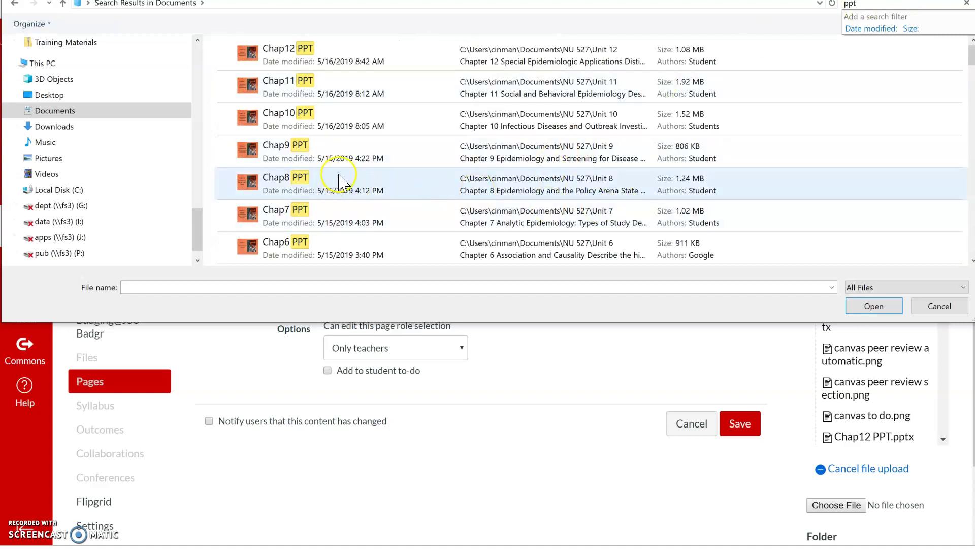
click(359, 190)
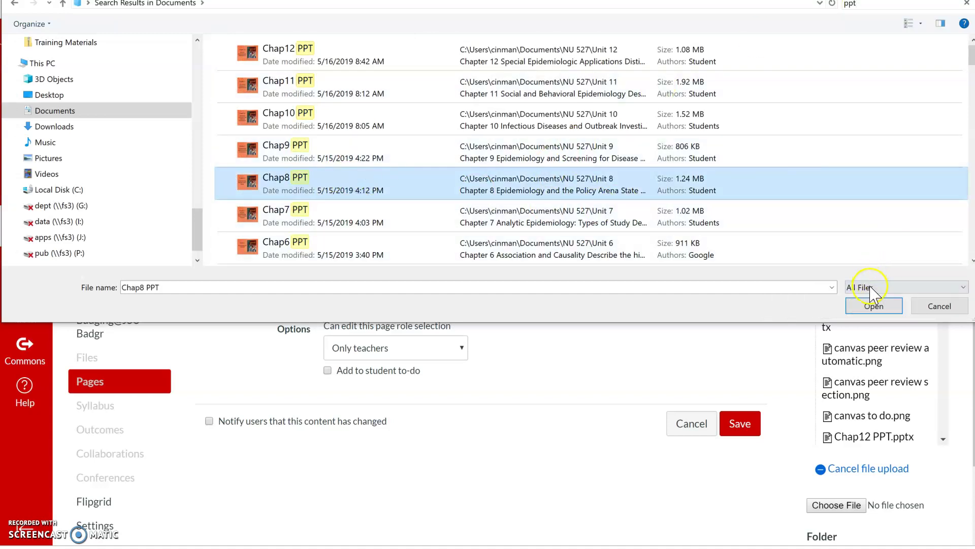
click(875, 307)
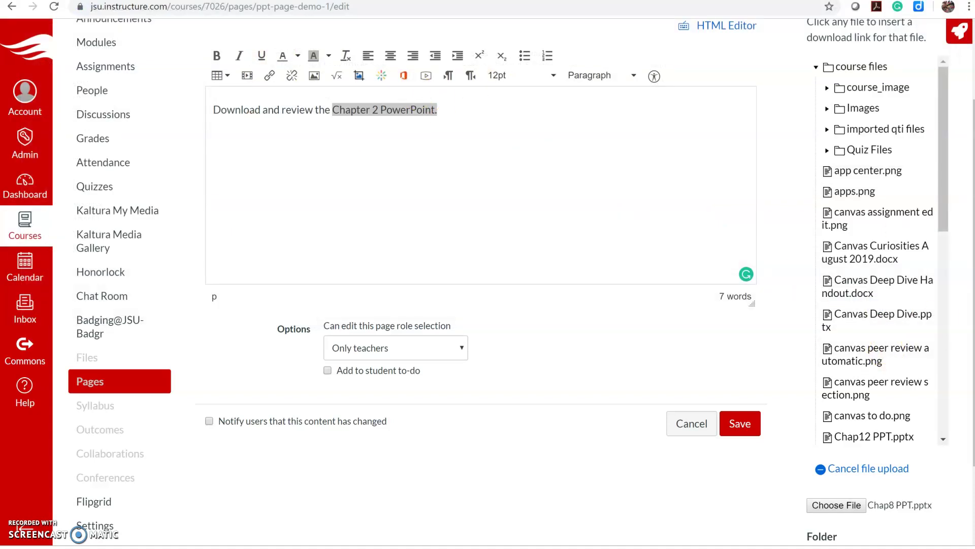
Upload Chap8 PPT.pptx to course files, linking it to 'Chapter 2 PowerPoint.', and save the page
scroll(936, 283, down, 2)
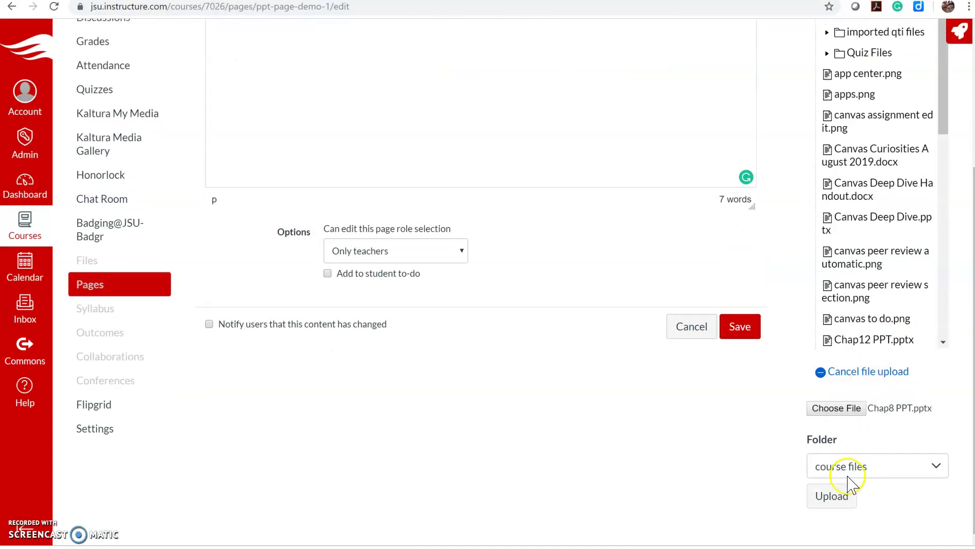
click(831, 494)
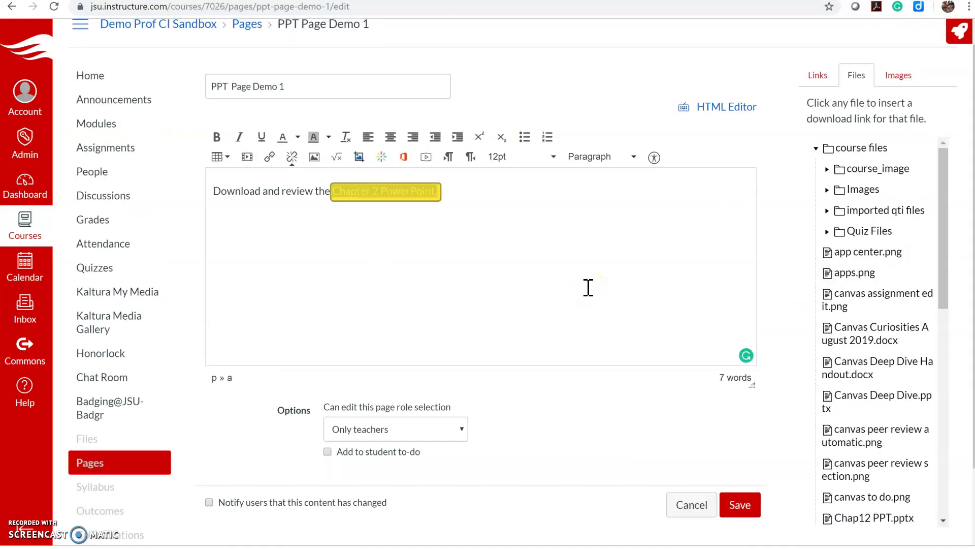
click(391, 224)
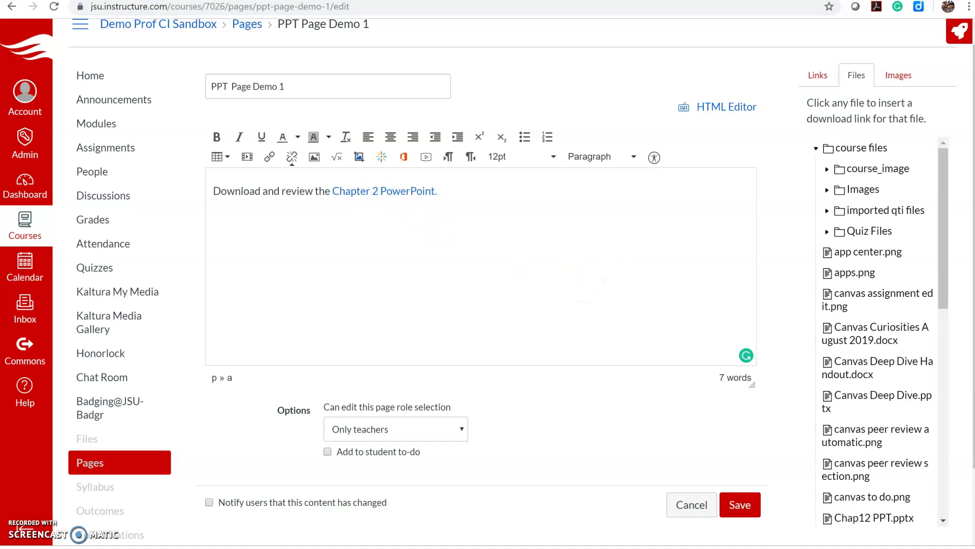
click(739, 505)
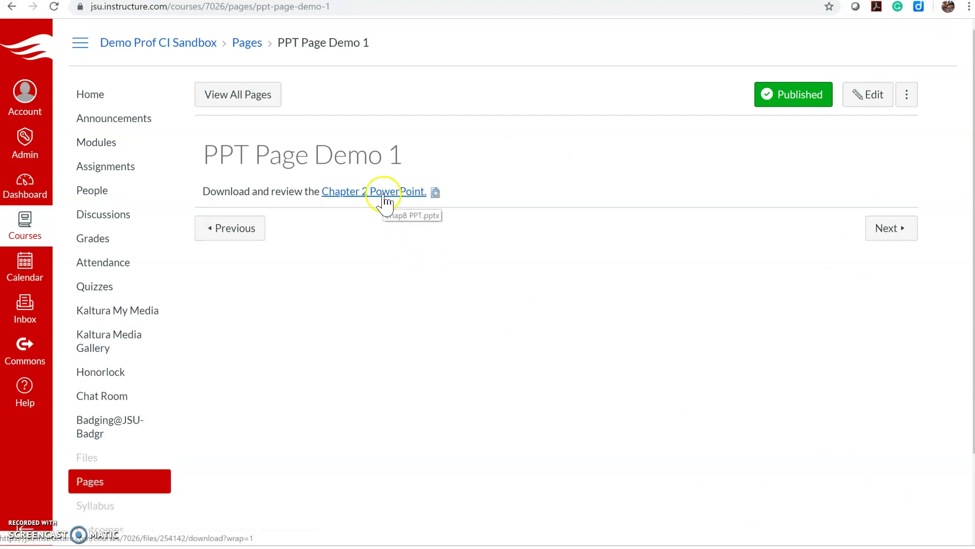
Set the Chapter 2 PowerPoint link to auto-open its inline preview and save the page
click(867, 95)
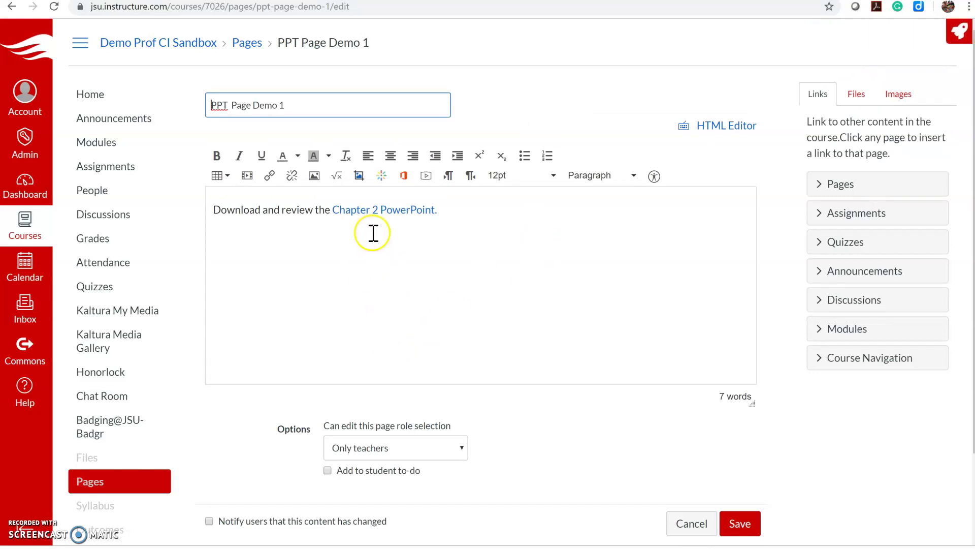
click(368, 210)
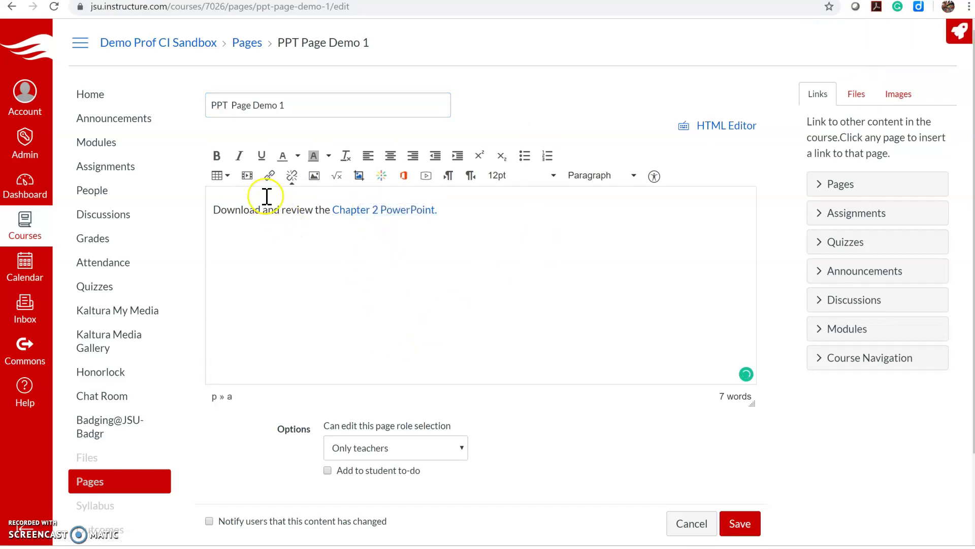
click(269, 176)
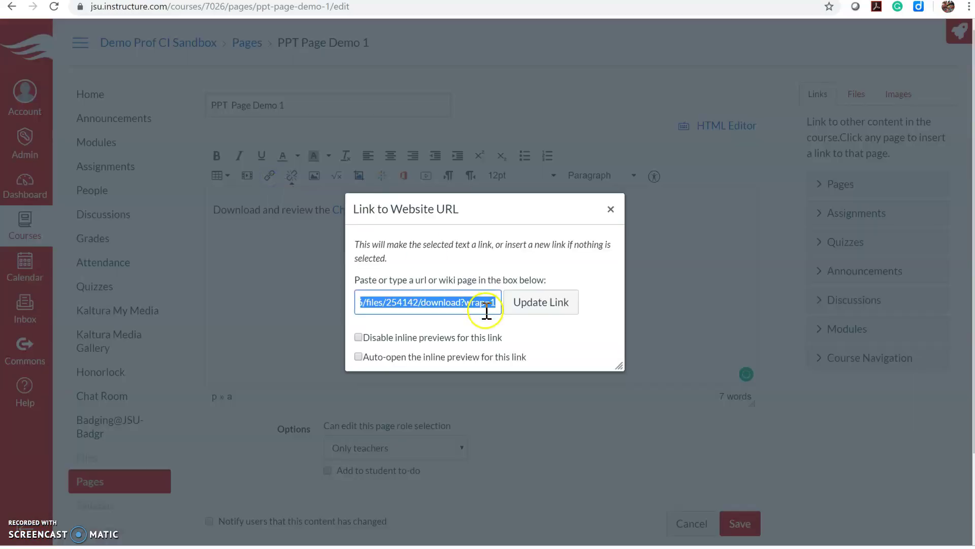
click(358, 357)
click(535, 308)
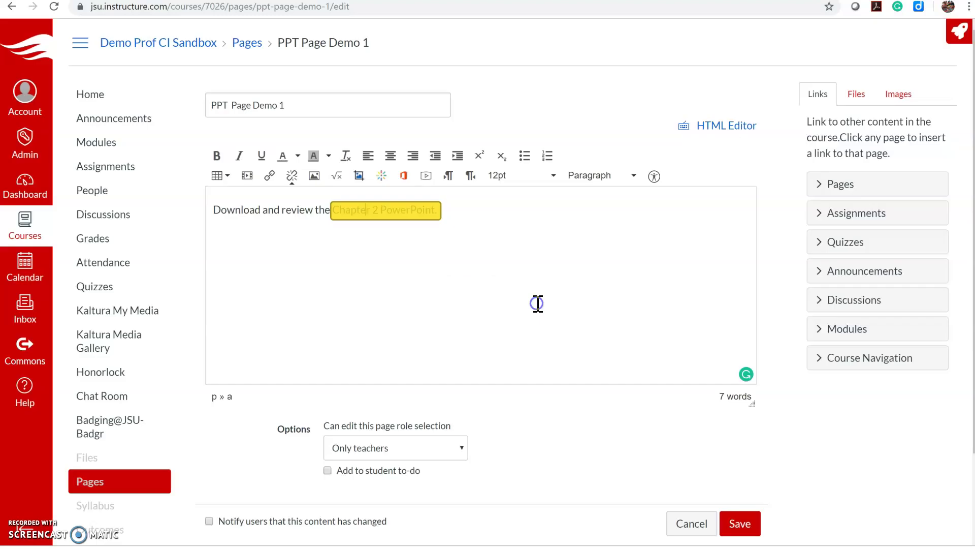
click(746, 525)
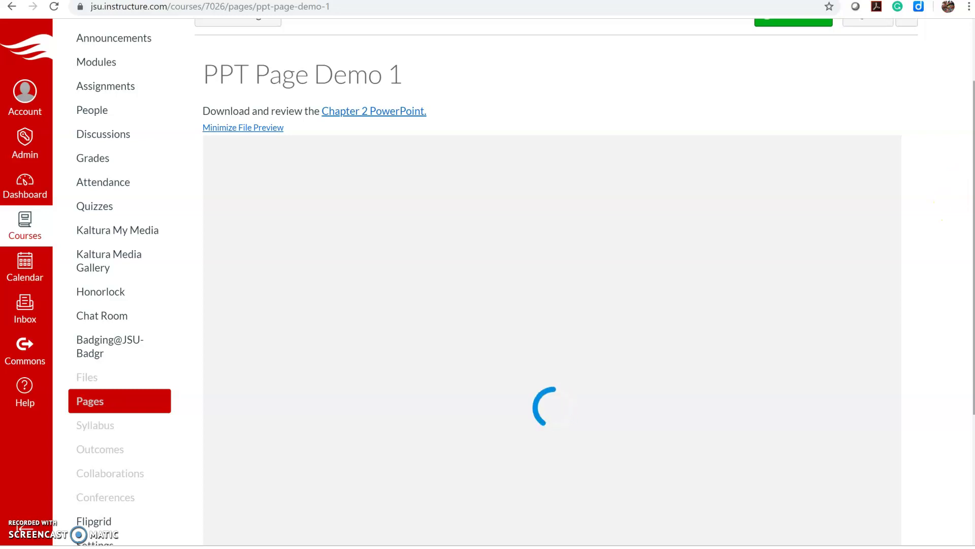
Scroll down while the inline preview loads the 48-page Chapter 8 'Epidemiology and the Policy Arena' deck
scroll(553, 285, down, 1)
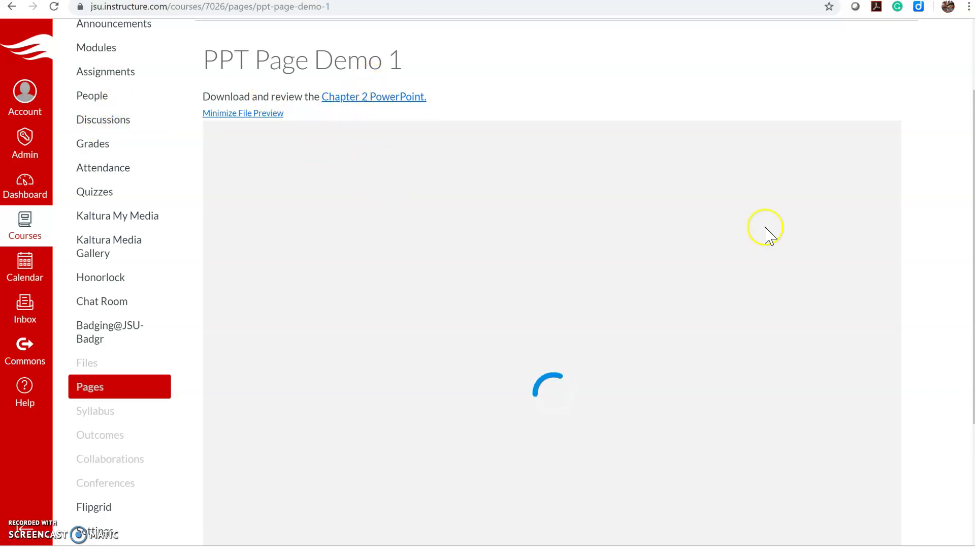
scroll(552, 304, down, 1)
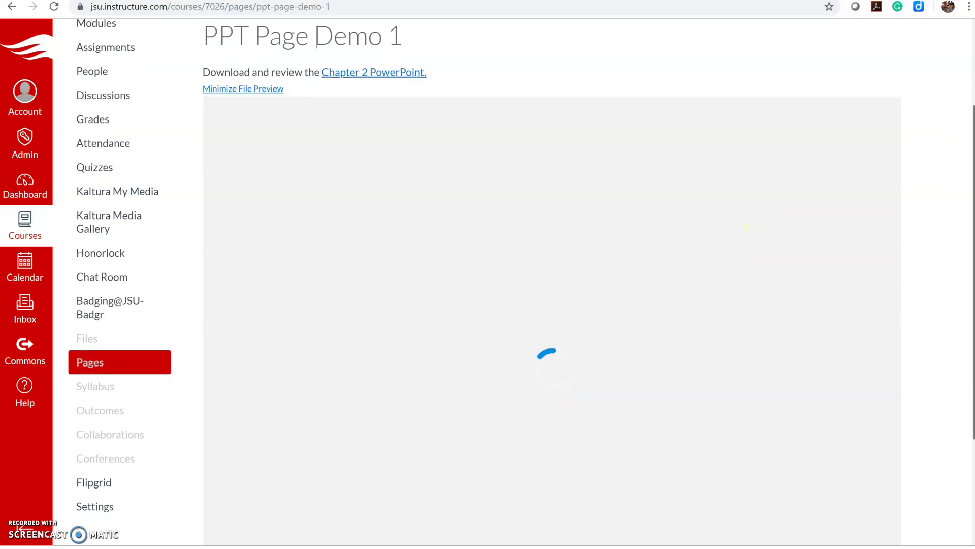
scroll(485, 260, down, 1)
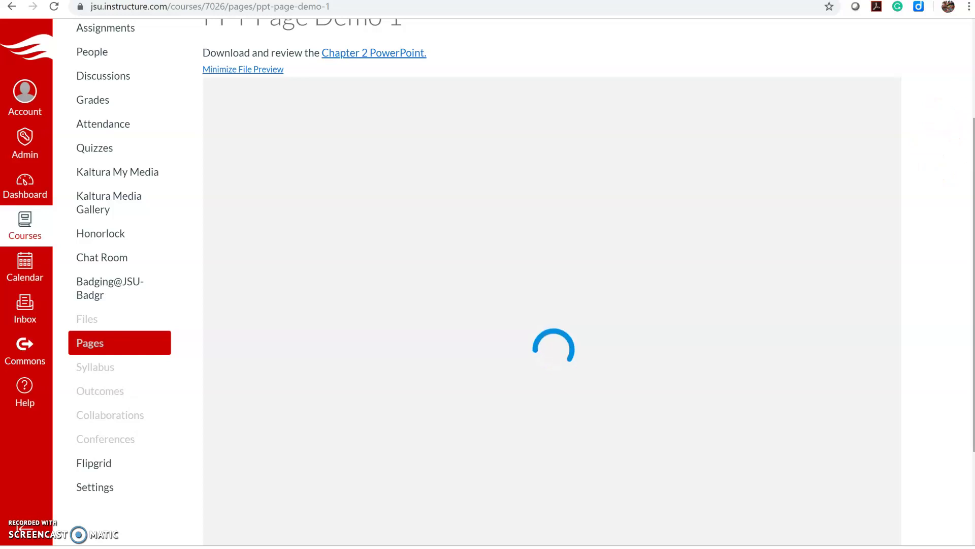
scroll(485, 256, down, 1)
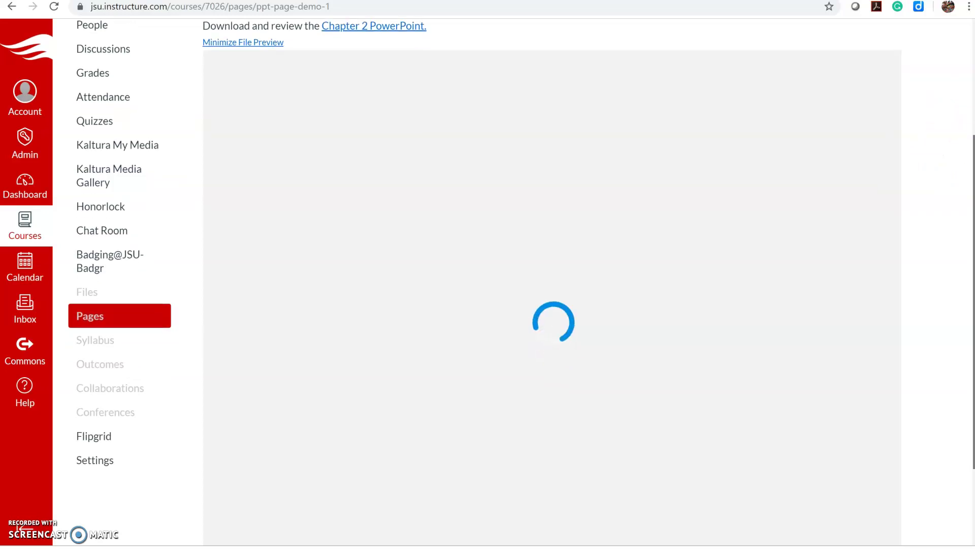
scroll(485, 256, down, 1)
scroll(484, 256, down, 1)
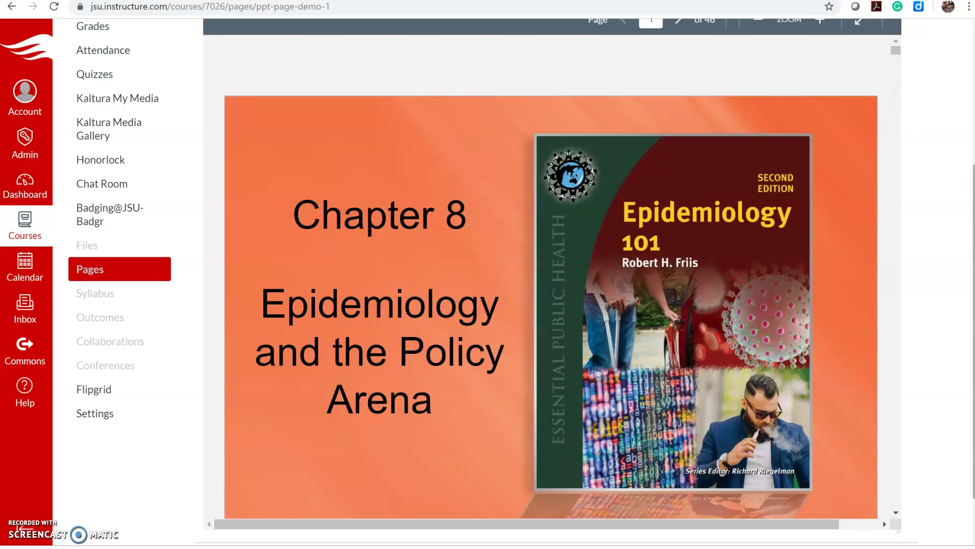
Page forward through the inline preview, then back to slide 2, 'Learning Objectives'
scroll(552, 284, up, 3)
scroll(552, 284, up, 2)
scroll(553, 284, down, 4)
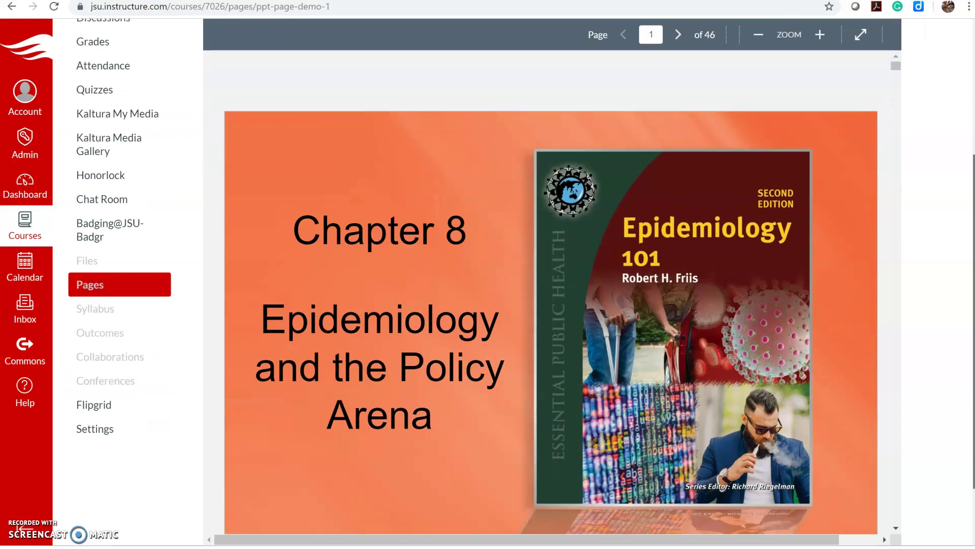
click(681, 35)
click(681, 34)
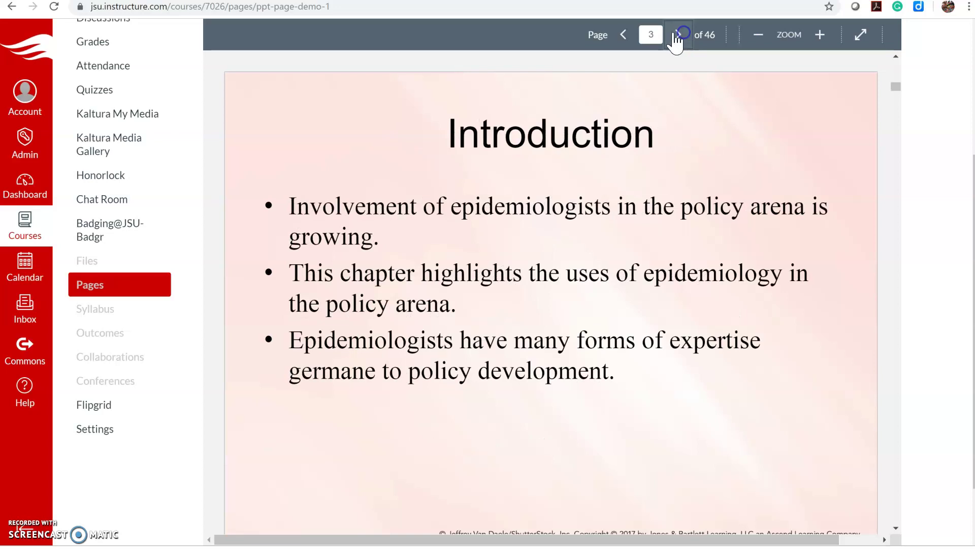
click(679, 35)
click(623, 34)
click(624, 35)
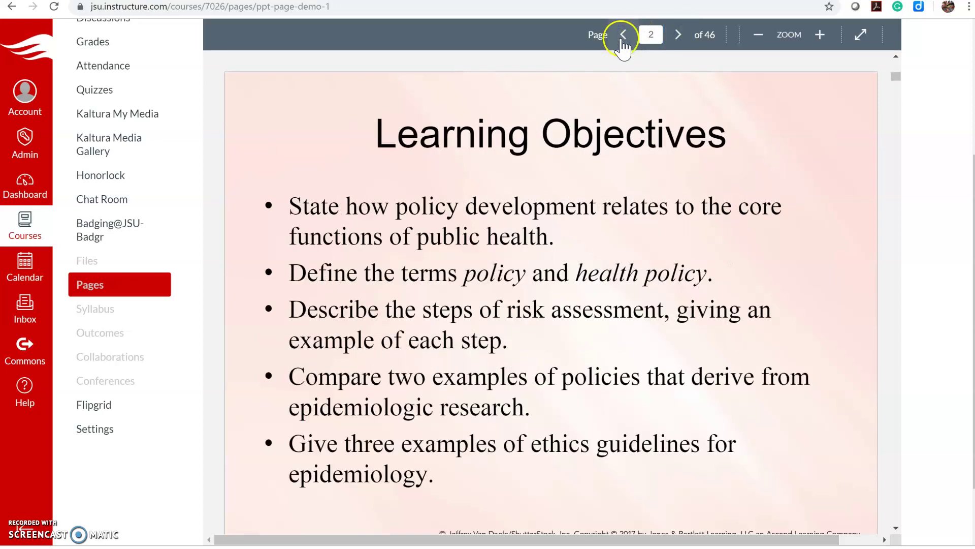
Zoom the slide out, in and out again, then return to the page top
click(767, 39)
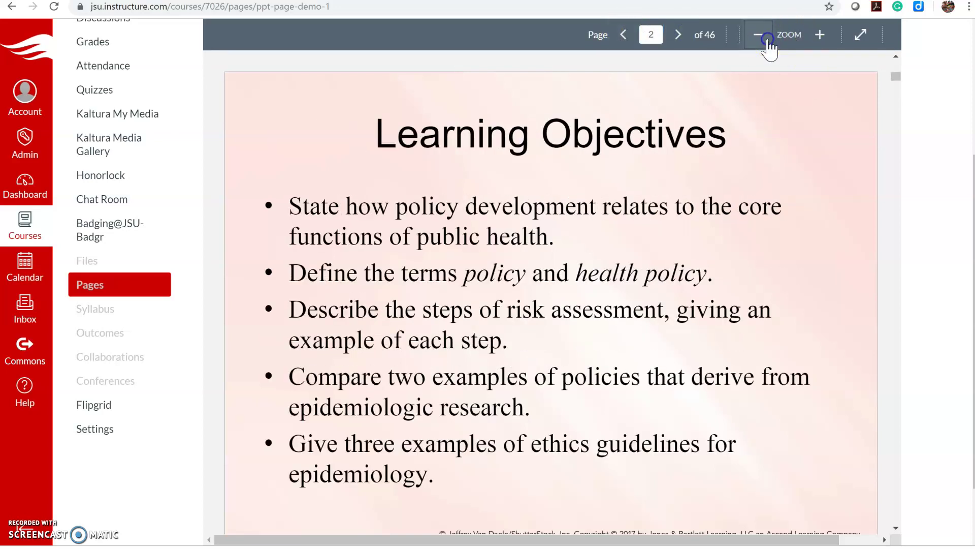
click(820, 45)
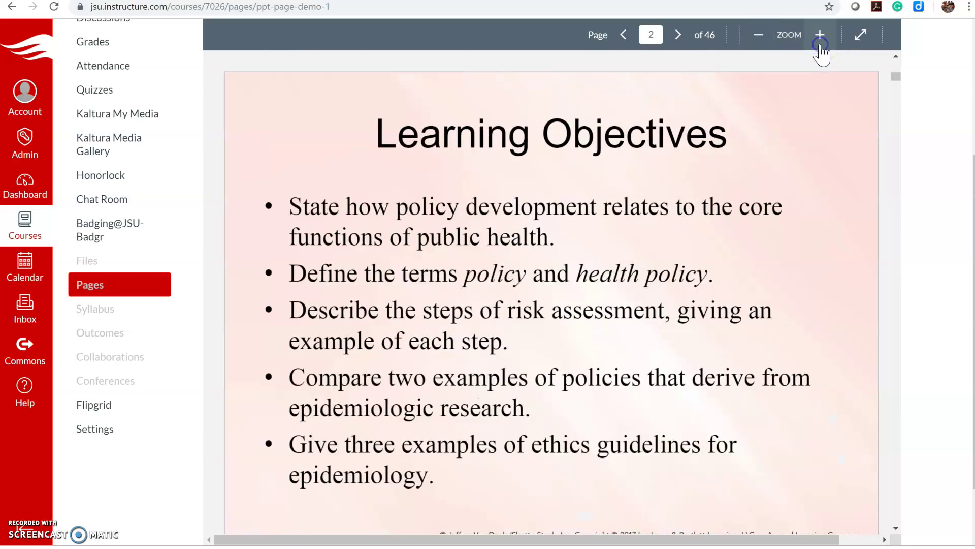
click(757, 36)
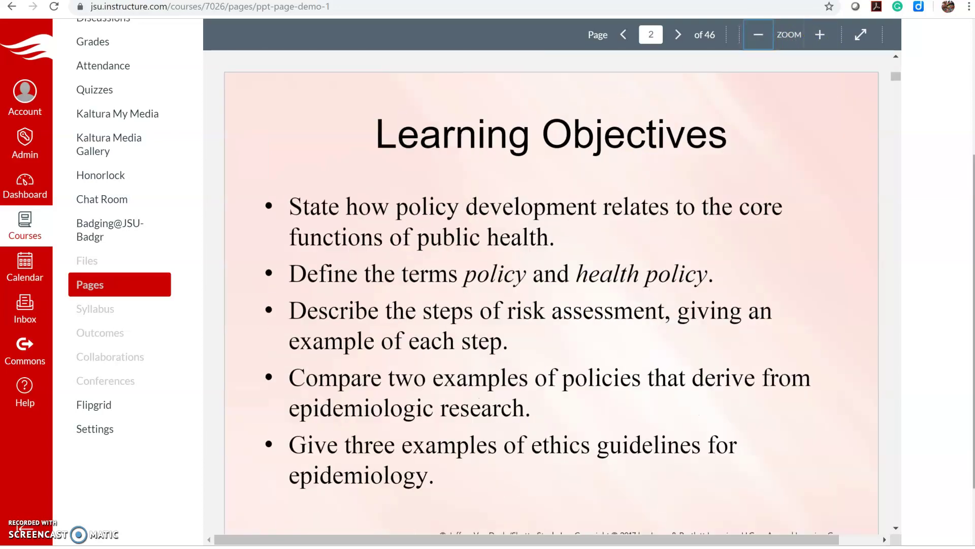
scroll(468, 66, up, 5)
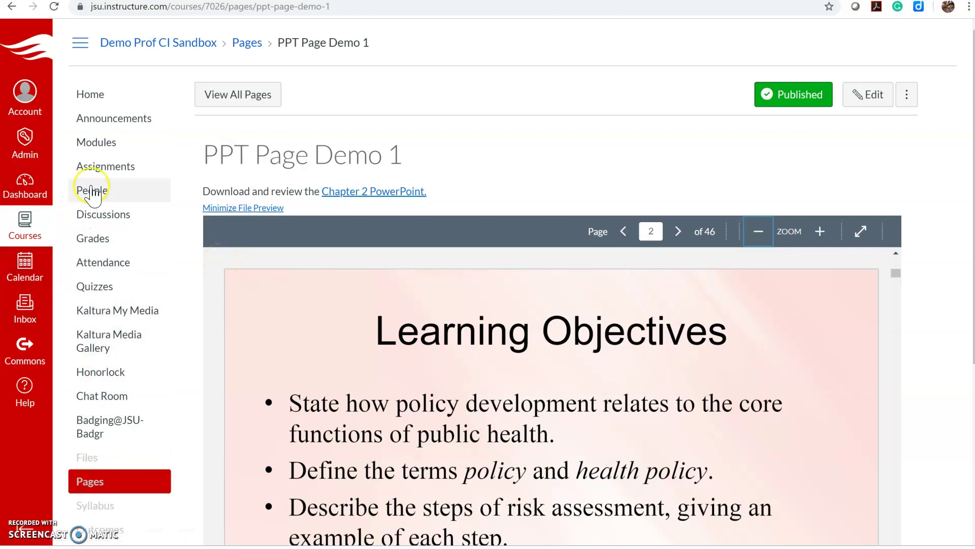
Go to Modules, open PPT Page Demo 2, and switch it into edit mode
click(97, 142)
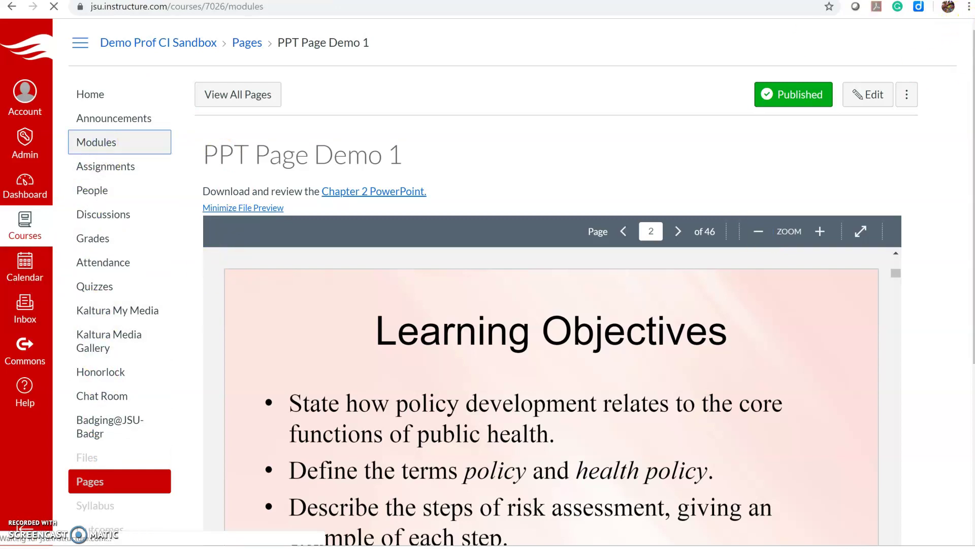
scroll(574, 285, down, 20)
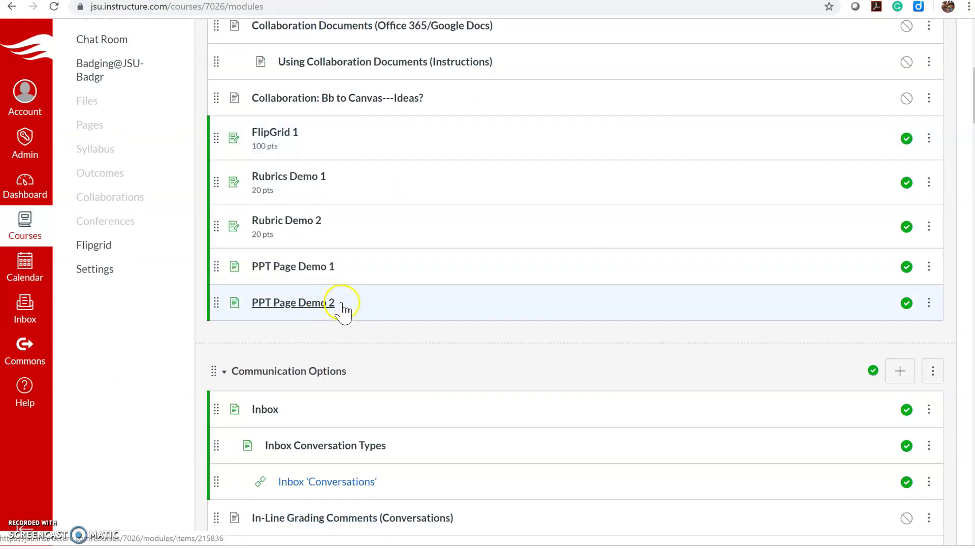
click(304, 305)
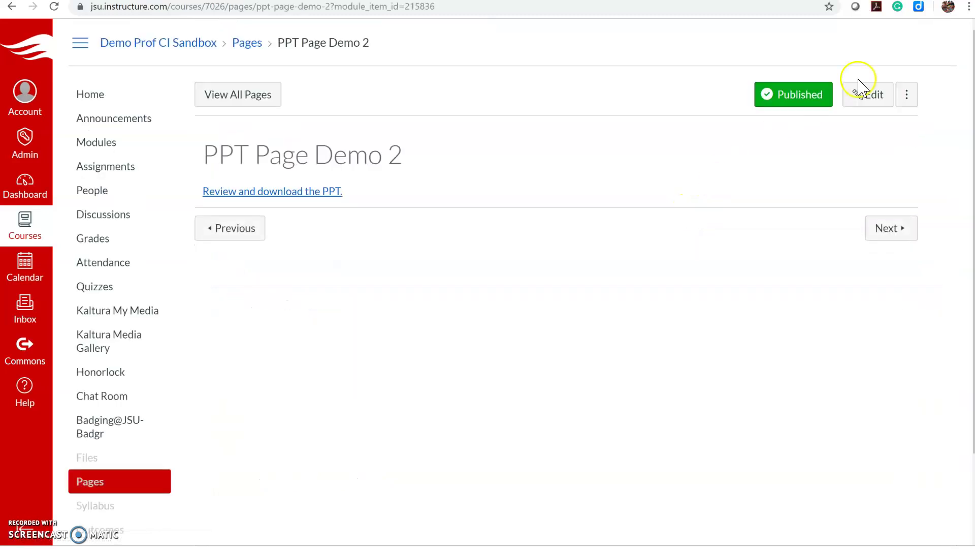
click(865, 96)
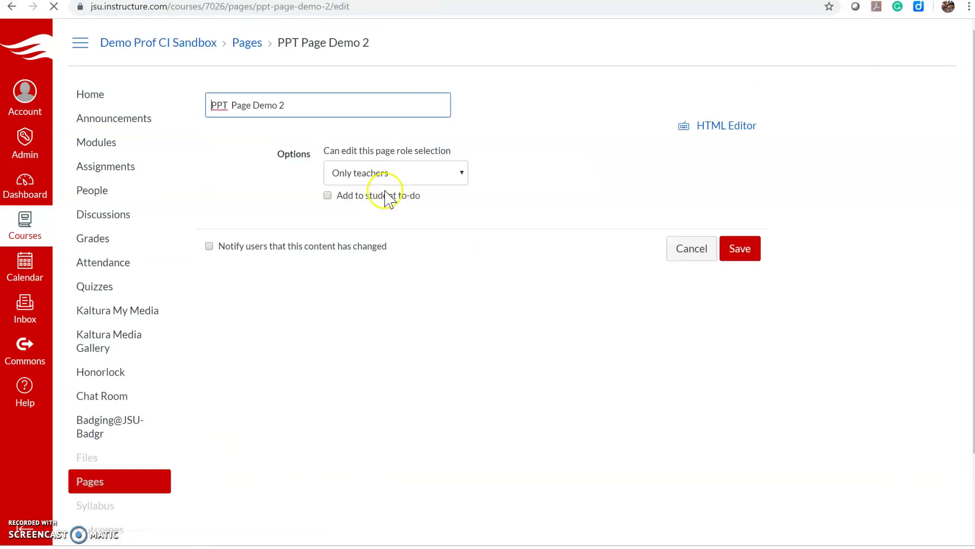
Delete the old body line, enter 'Review the Chapter 60 PowerPoint.', and select 'Chapter 60 PowerPoint.'
drag(380, 213, 192, 217)
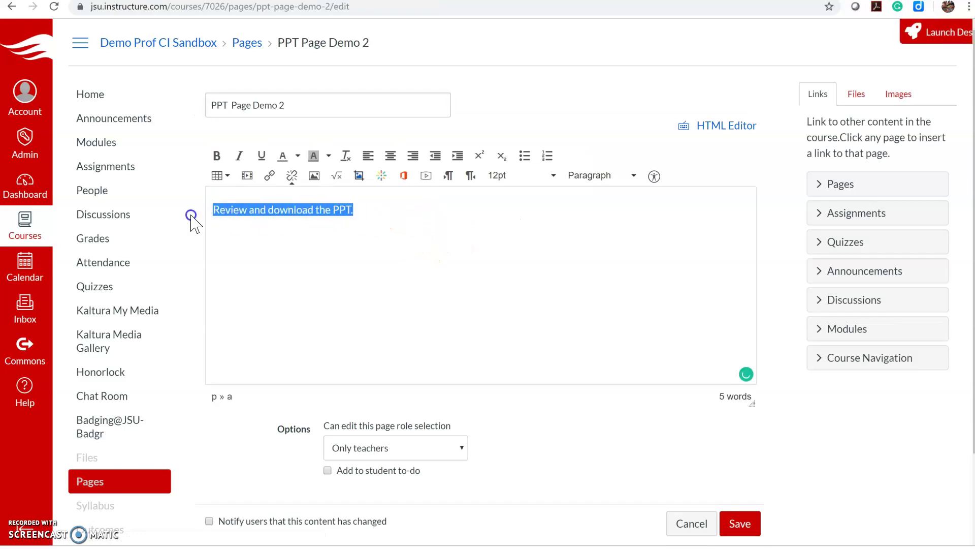
key(Delete)
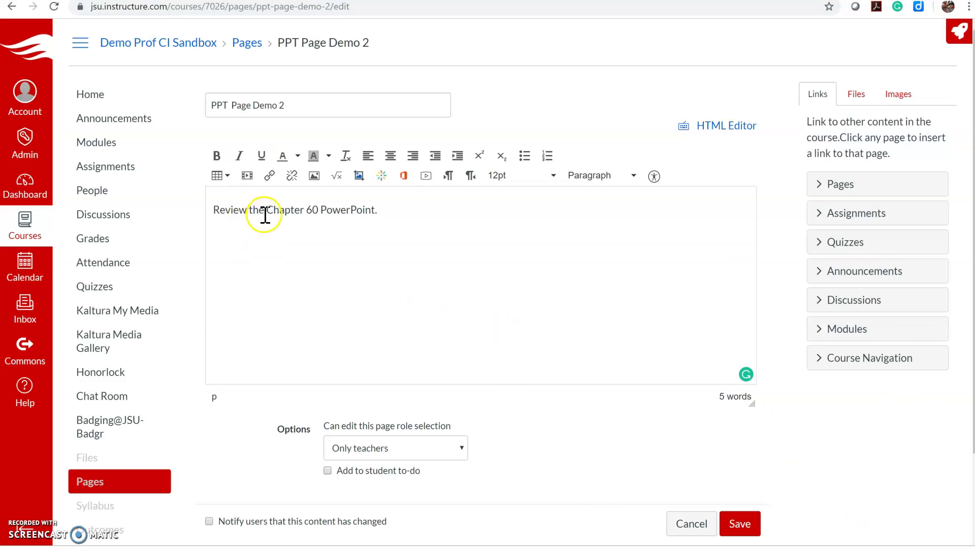
drag(267, 212, 382, 212)
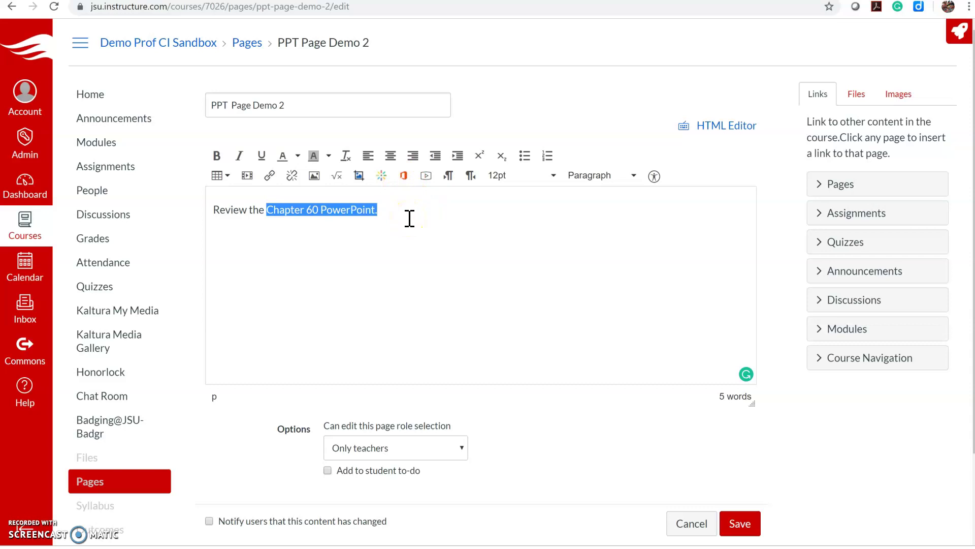
Attach the Ch 60 Cliff Notes .pptx from OneDrive to the Chapter 60 PowerPoint text, save, and return to Modules
click(404, 175)
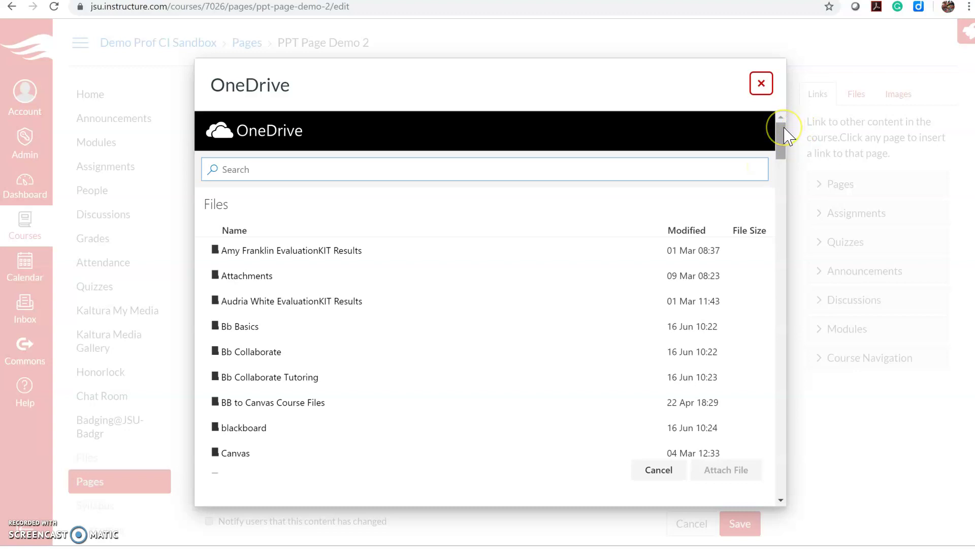
drag(782, 132, 798, 277)
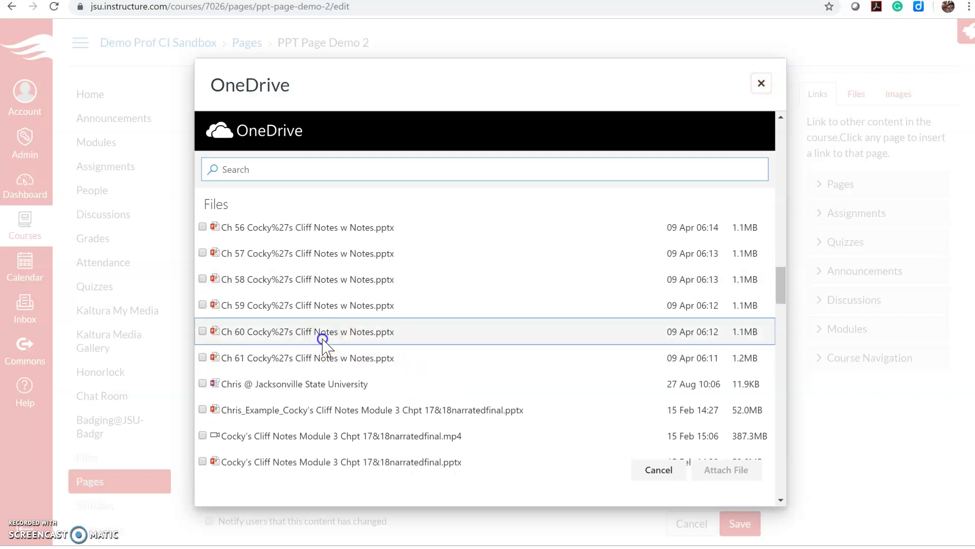
click(201, 331)
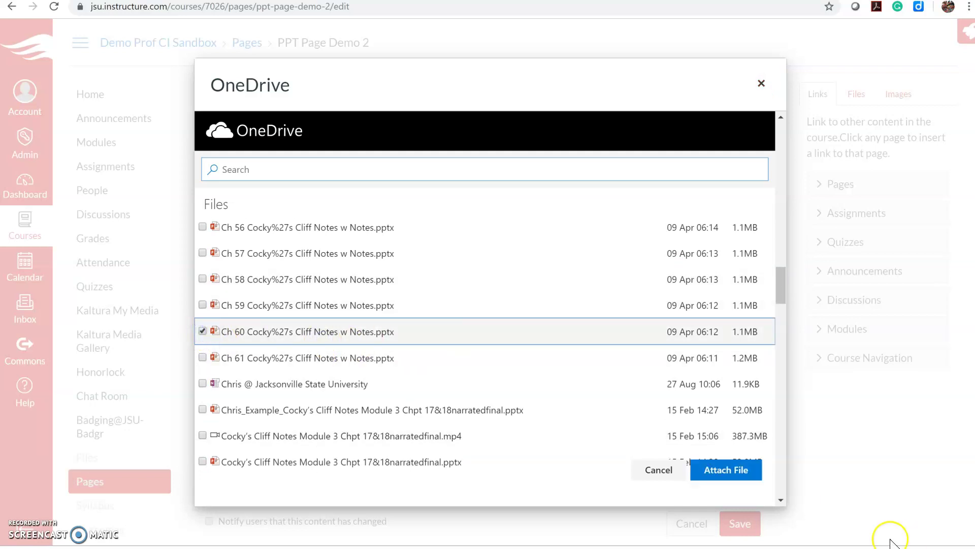
click(742, 468)
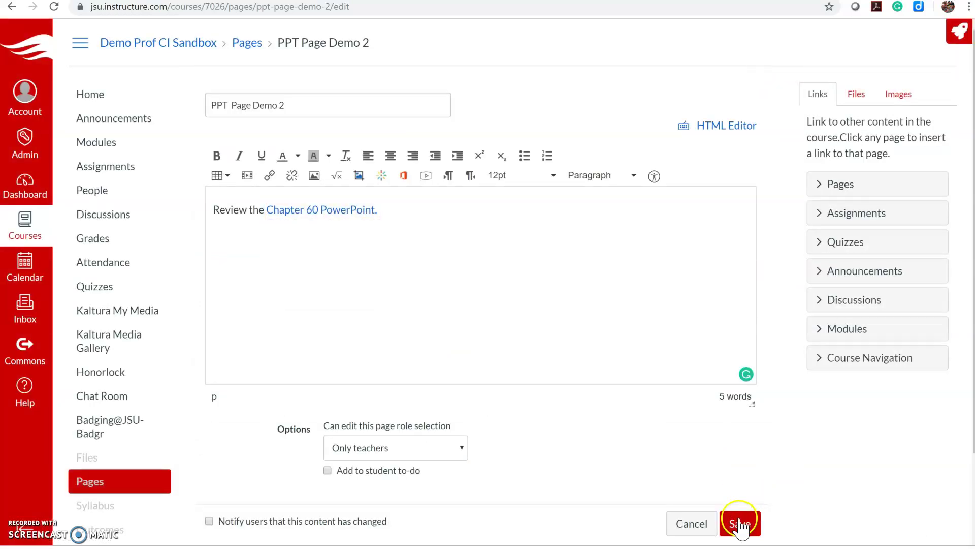
click(745, 526)
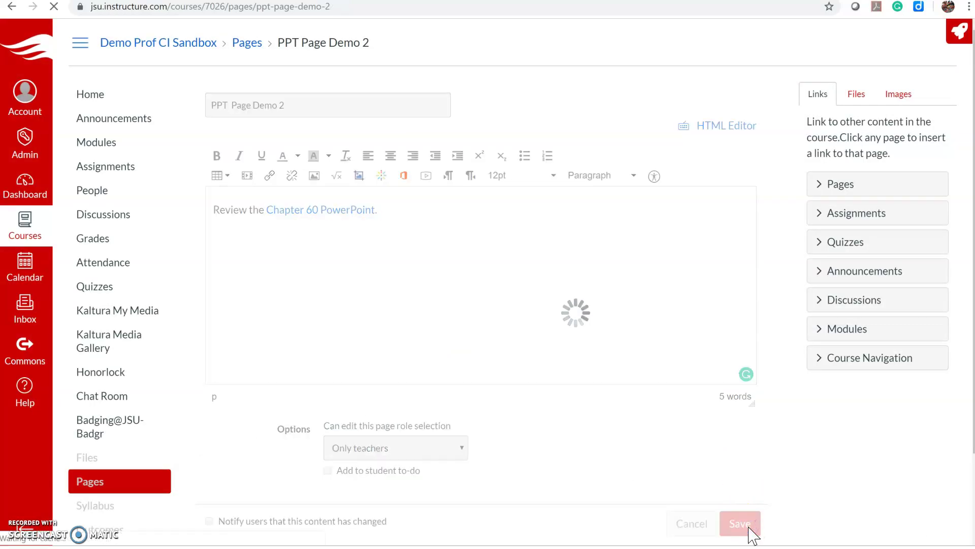
click(427, 546)
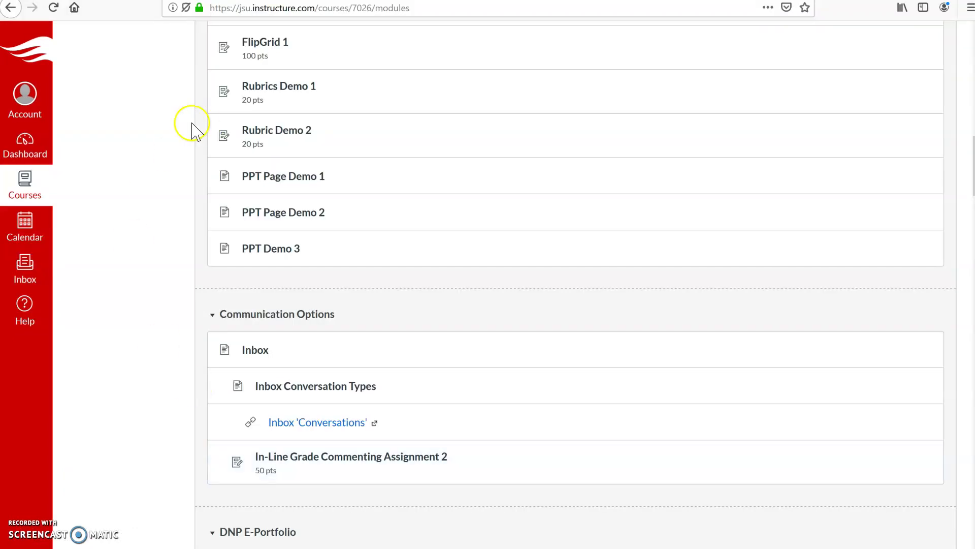
Reload the student's Modules page and open PPT Page Demo 1 with its Chapter 2 PowerPoint preview
click(59, 10)
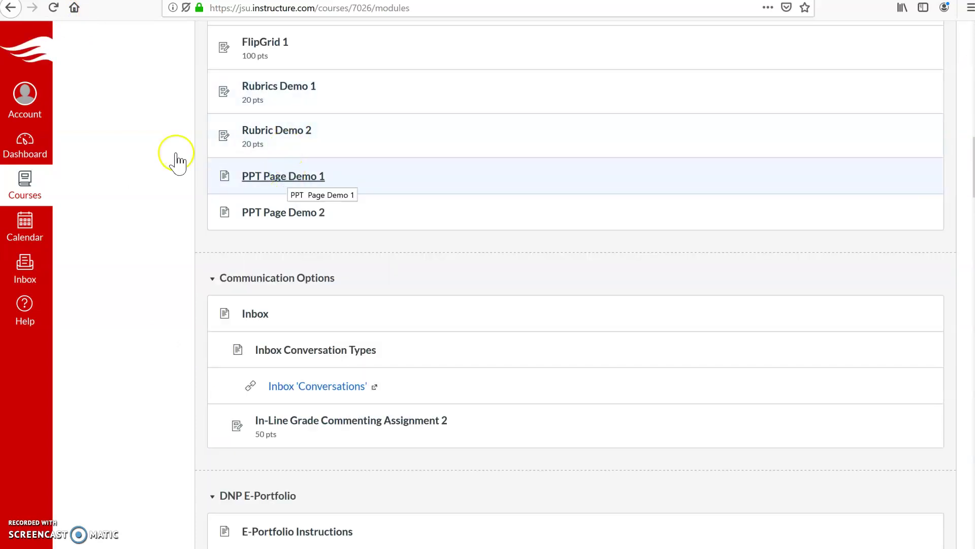
click(271, 178)
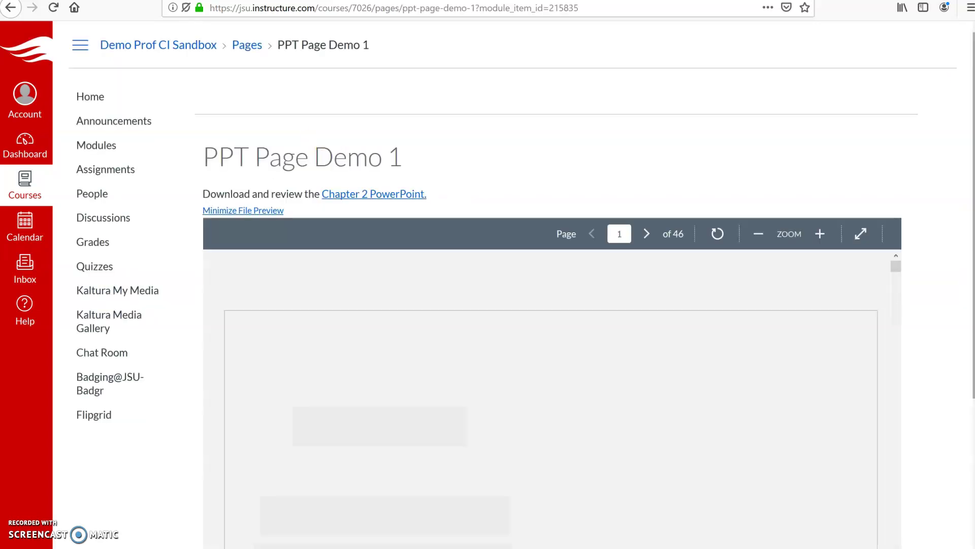
Scroll down to view the previewed slide, then go Next to PPT Page Demo 2
scroll(488, 285, down, 5)
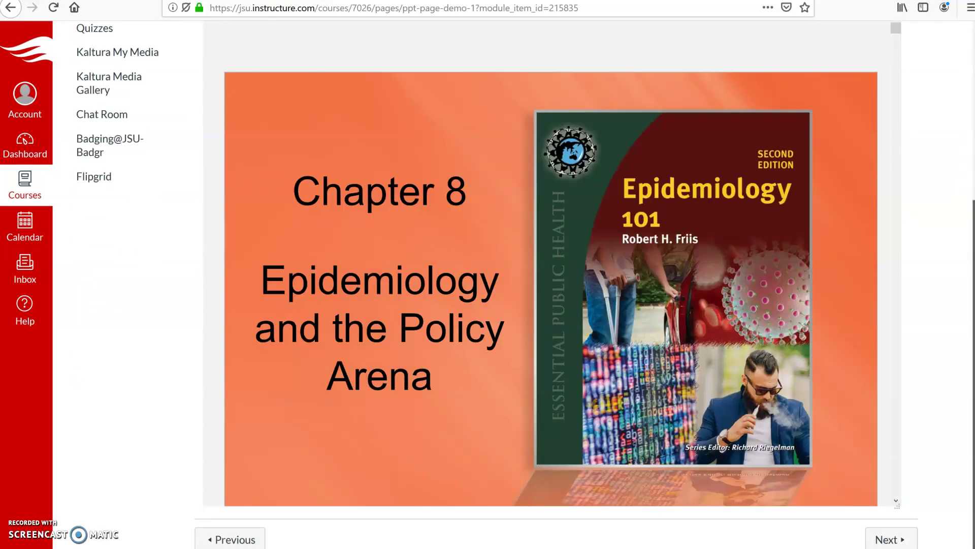
click(889, 539)
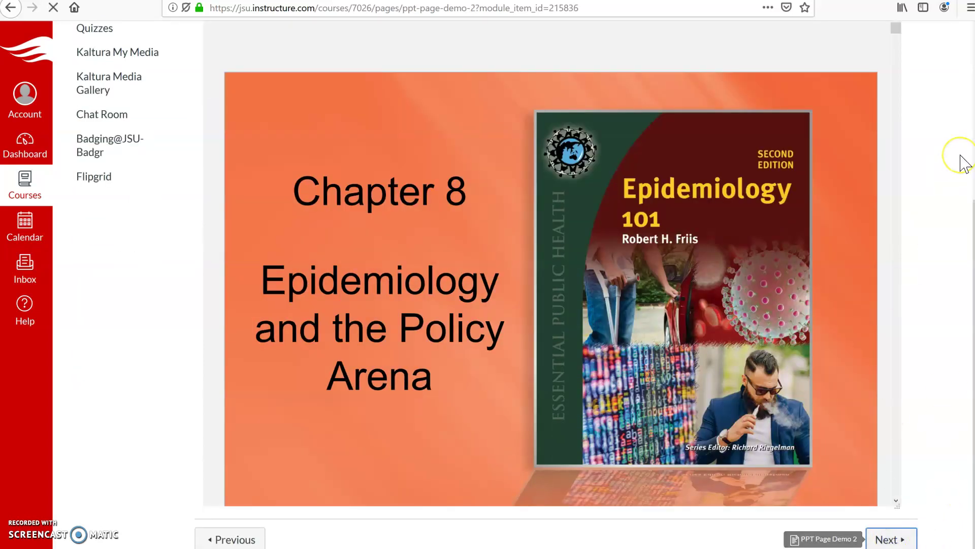